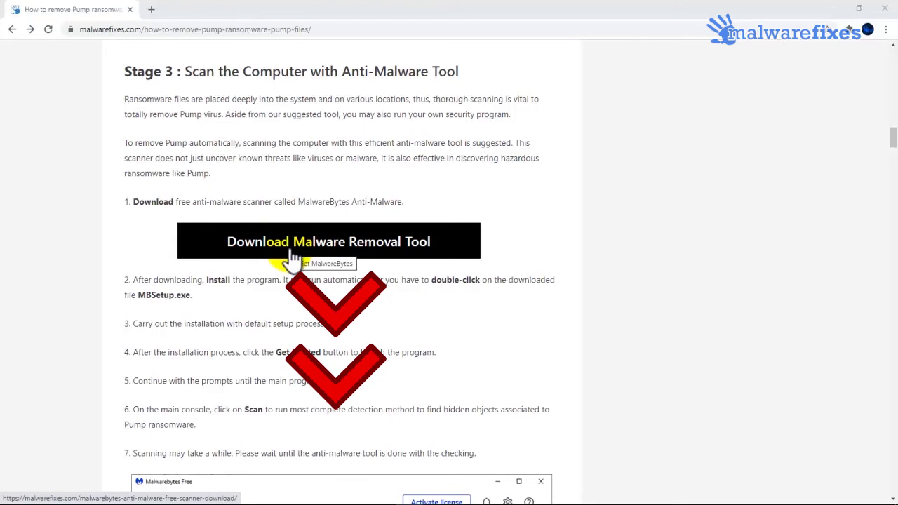
Step: Download the Malware Removal Tool from the removal guide and launch the downloaded MBSetup.exe
{"action": "left_click", "coordinate": [292, 258]}
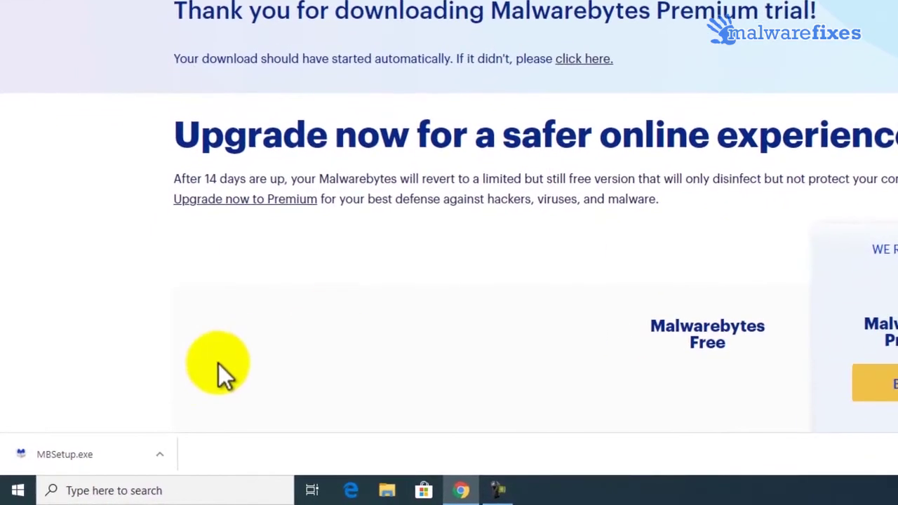
{"action": "left_click", "coordinate": [162, 456]}
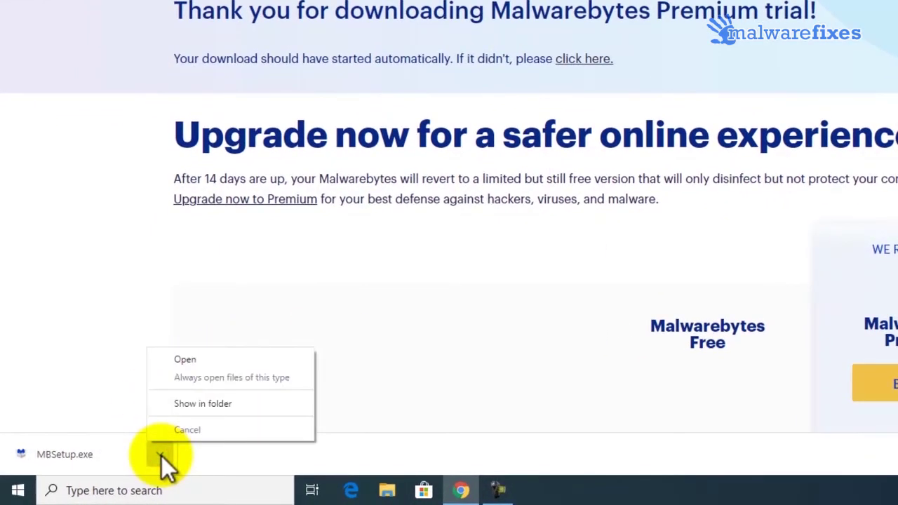
{"action": "left_click", "coordinate": [179, 360]}
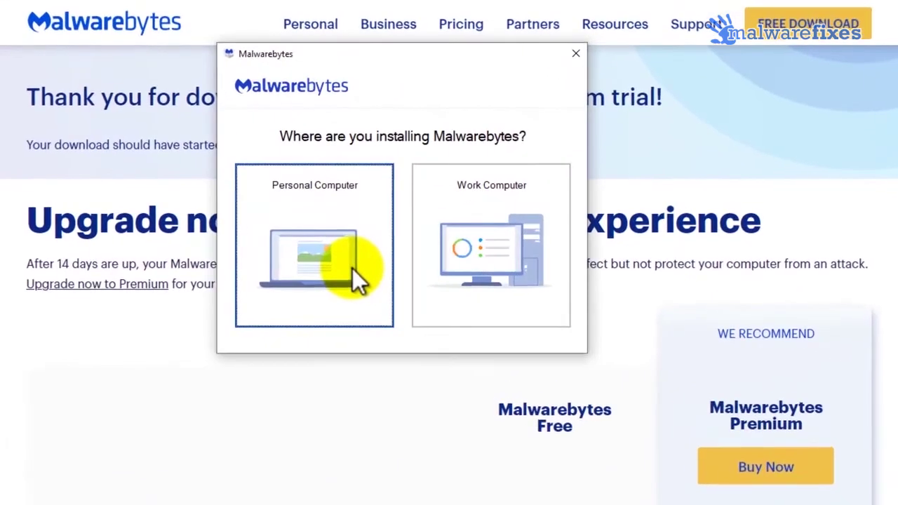
Step: Install Malwarebytes for a Personal Computer and skip the Browser Guard extension
{"action": "left_click", "coordinate": [352, 268]}
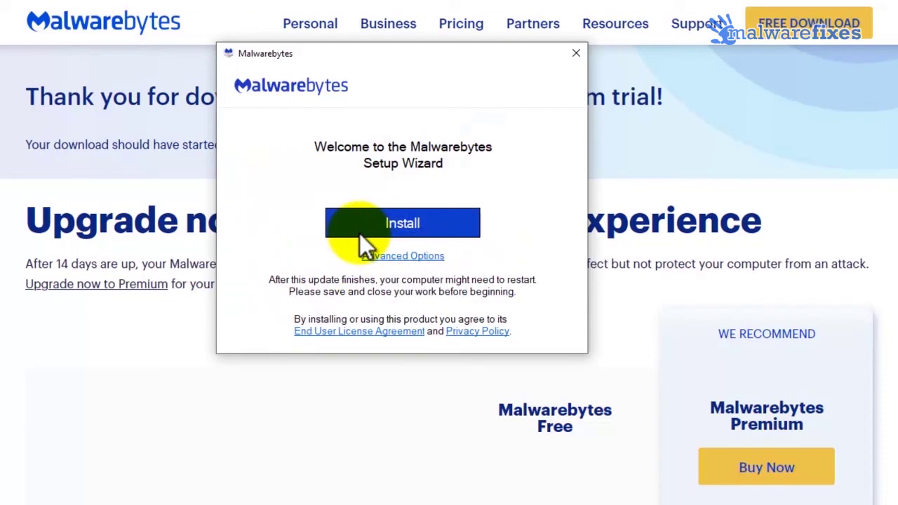
{"action": "left_click", "coordinate": [360, 234]}
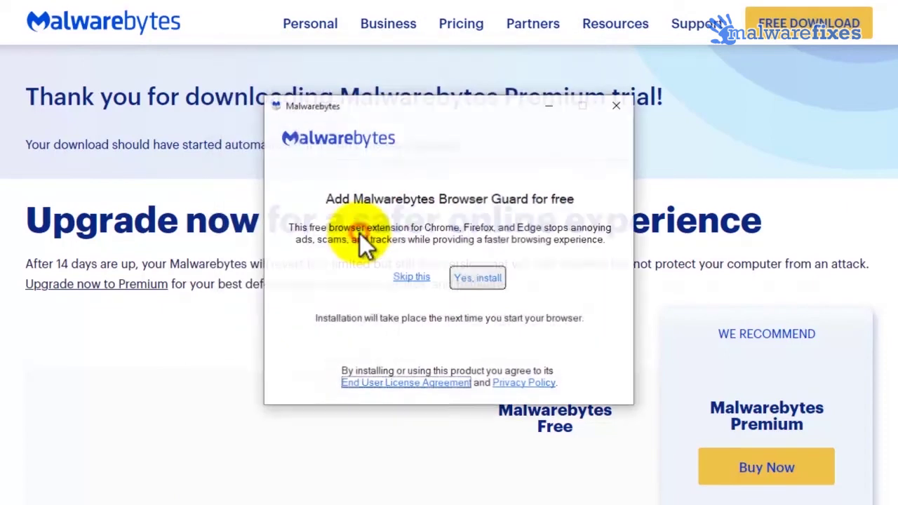
{"action": "left_click", "coordinate": [403, 279]}
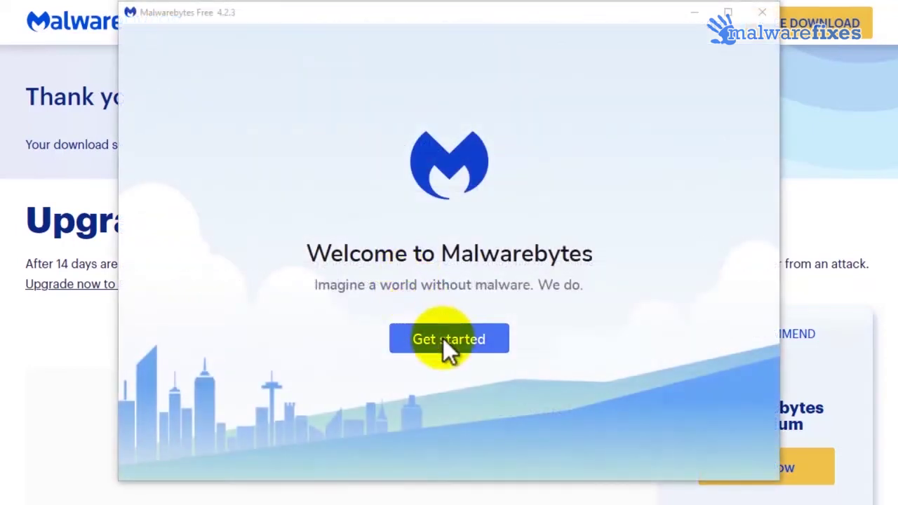
Step: Start the free 14-day Premium trial without an email address, and close Malwarebytes and the browser without scanning
{"action": "left_click", "coordinate": [443, 338]}
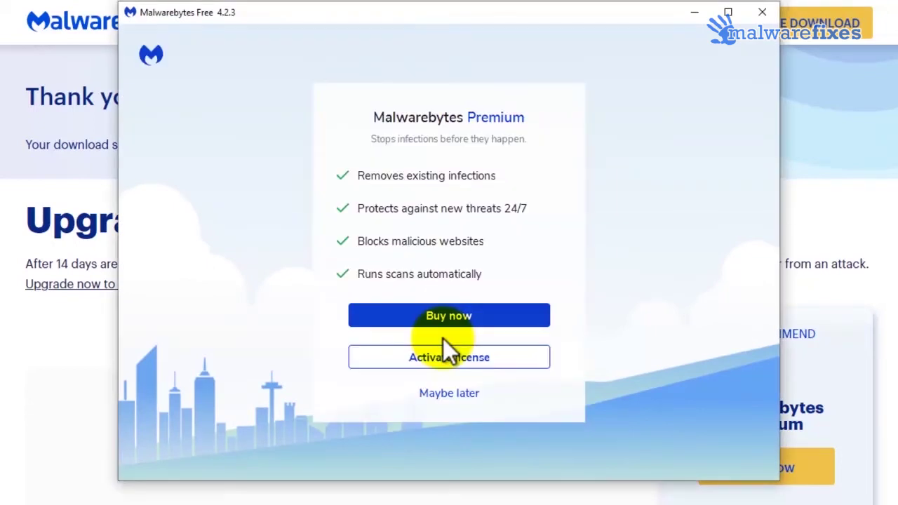
{"action": "left_click", "coordinate": [449, 393]}
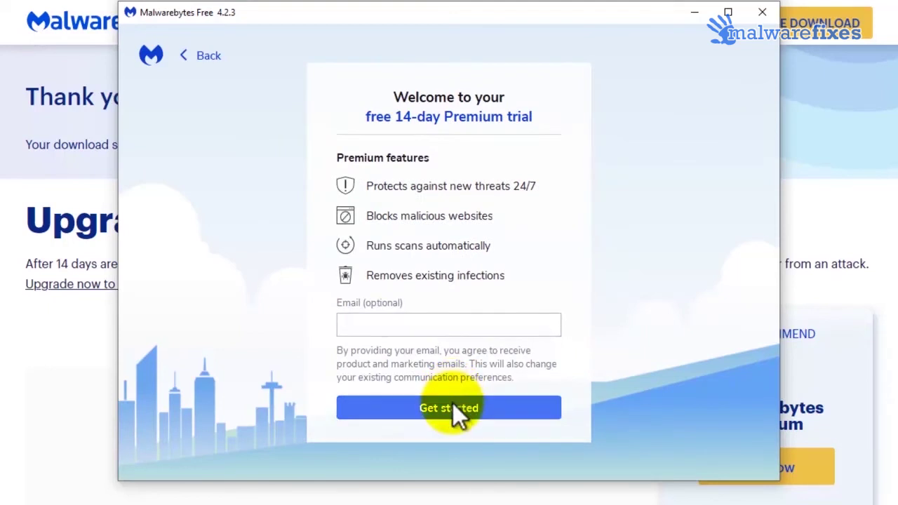
{"action": "left_click", "coordinate": [453, 407]}
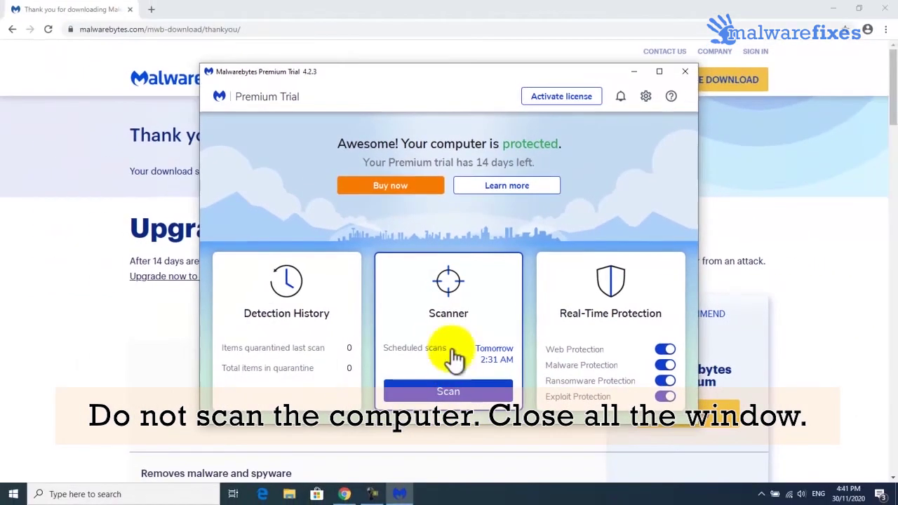
{"action": "left_click", "coordinate": [684, 73]}
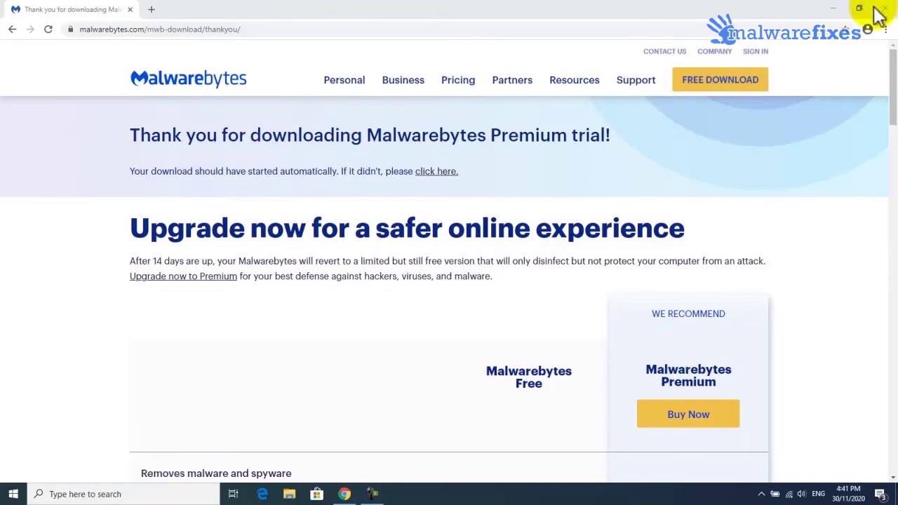
{"action": "left_click", "coordinate": [882, 14]}
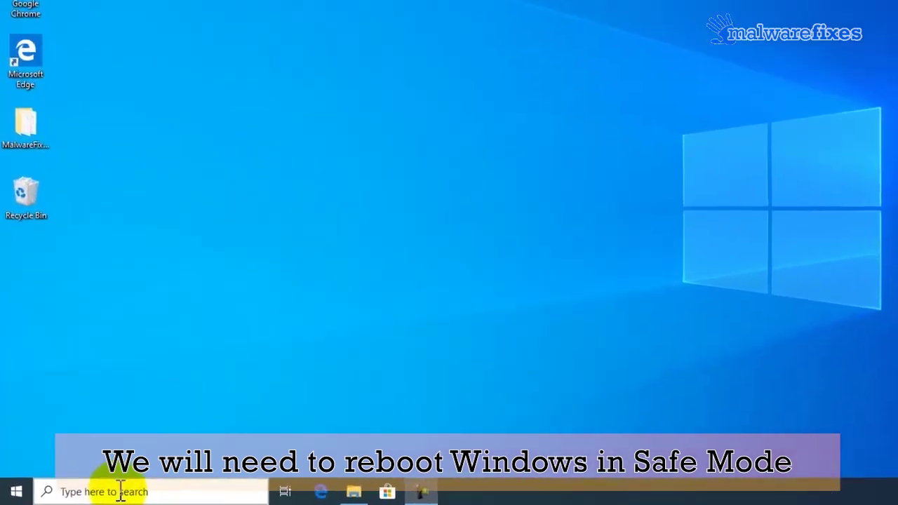
Step: Search Windows for "mscofig" and open System Configuration
{"action": "left_click", "coordinate": [119, 490]}
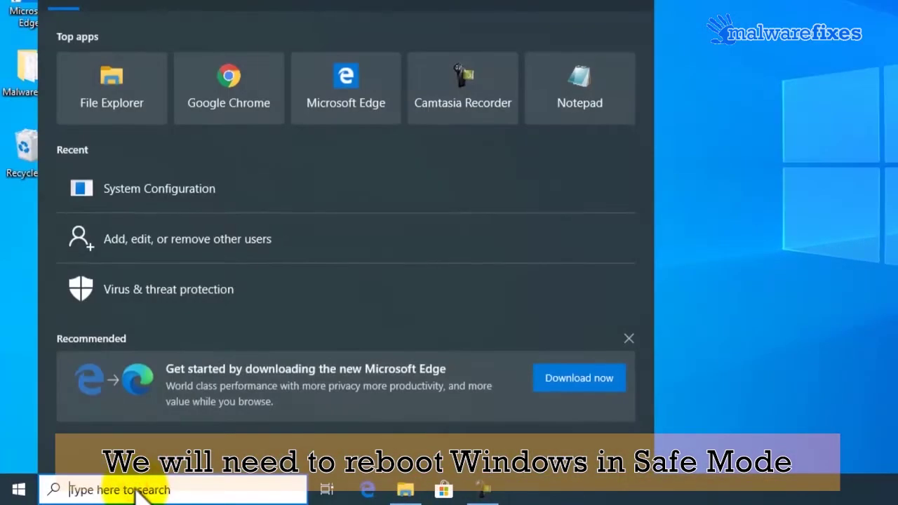
{"action": "type", "text": "mscofig"}
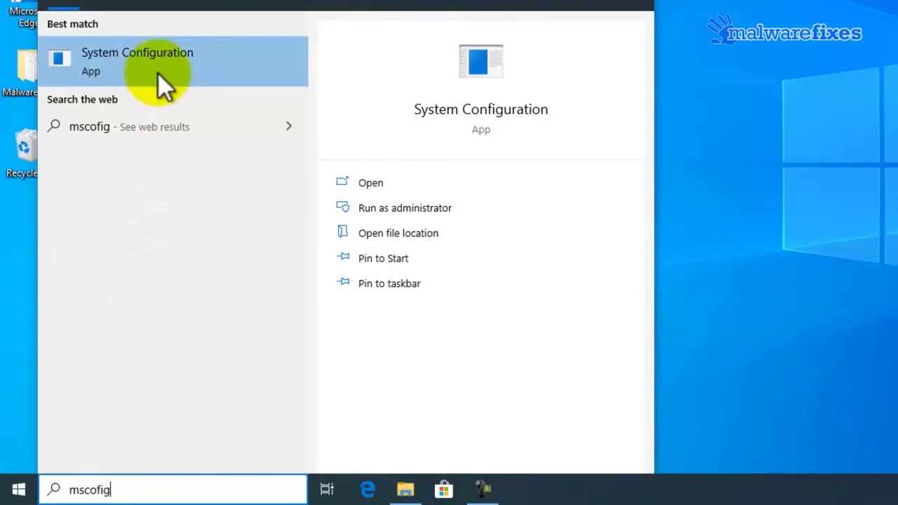
{"action": "left_click", "coordinate": [158, 73]}
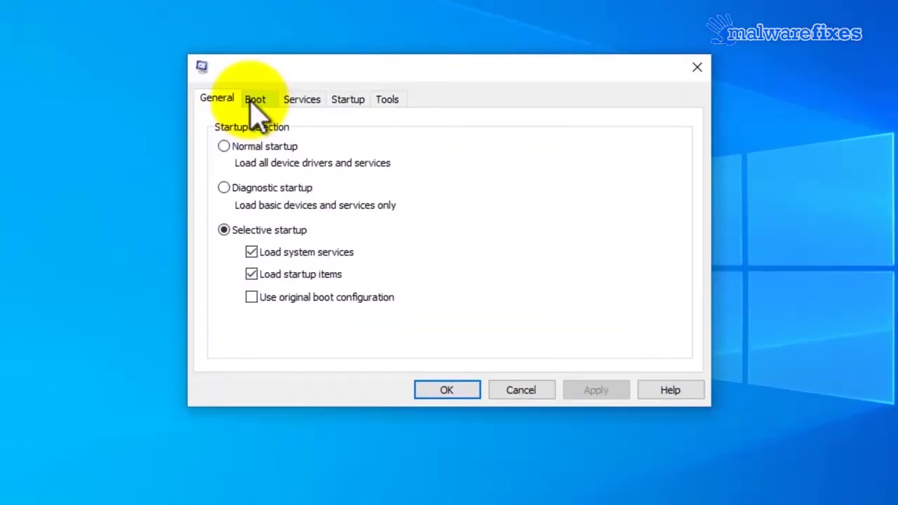
Step: Enable Safe boot with the Minimal option in the boot settings, apply it, and restart the computer
{"action": "left_click", "coordinate": [254, 101]}
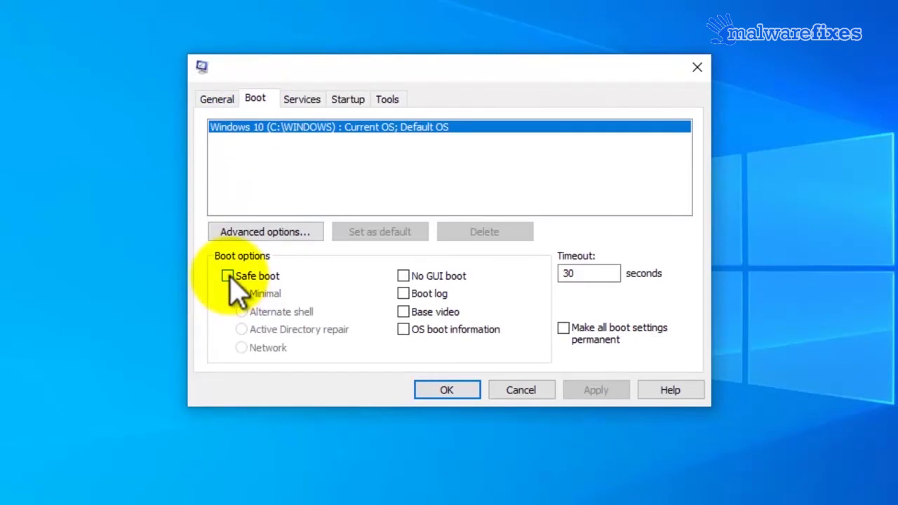
{"action": "left_click", "coordinate": [228, 276]}
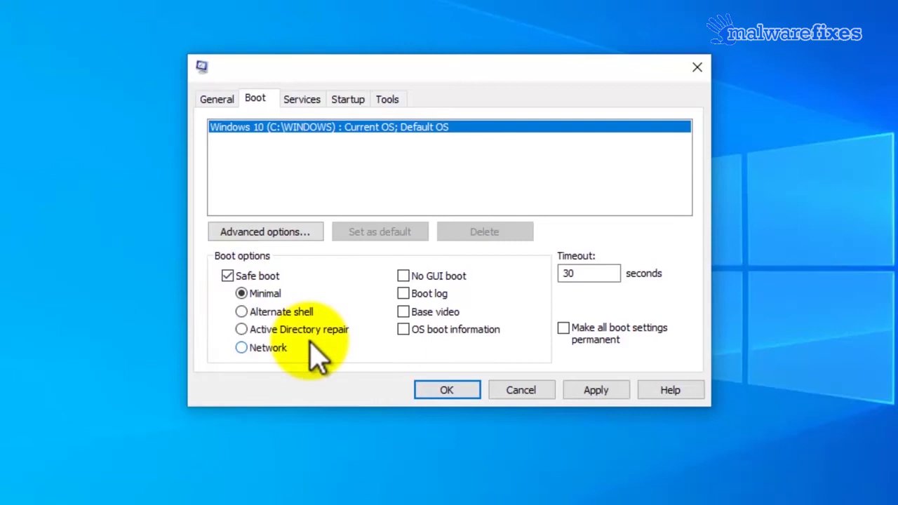
{"action": "left_click", "coordinate": [604, 398]}
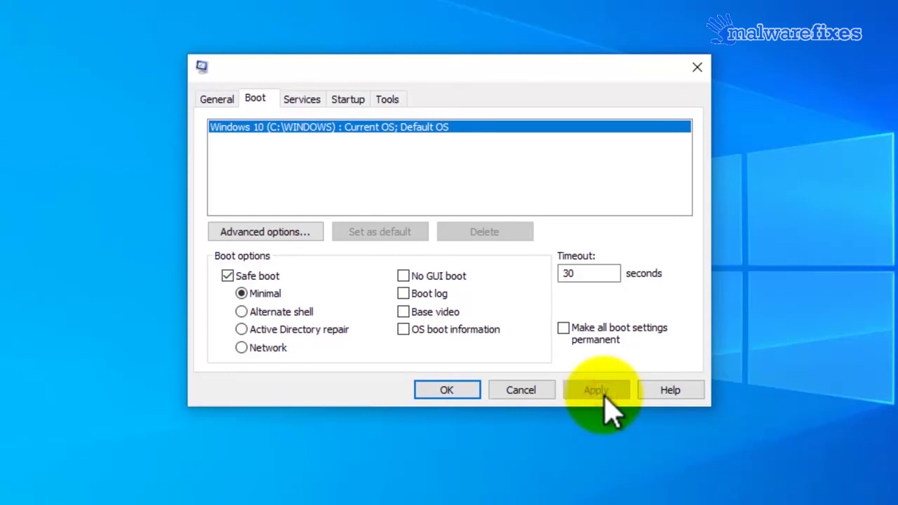
{"action": "left_click", "coordinate": [446, 391]}
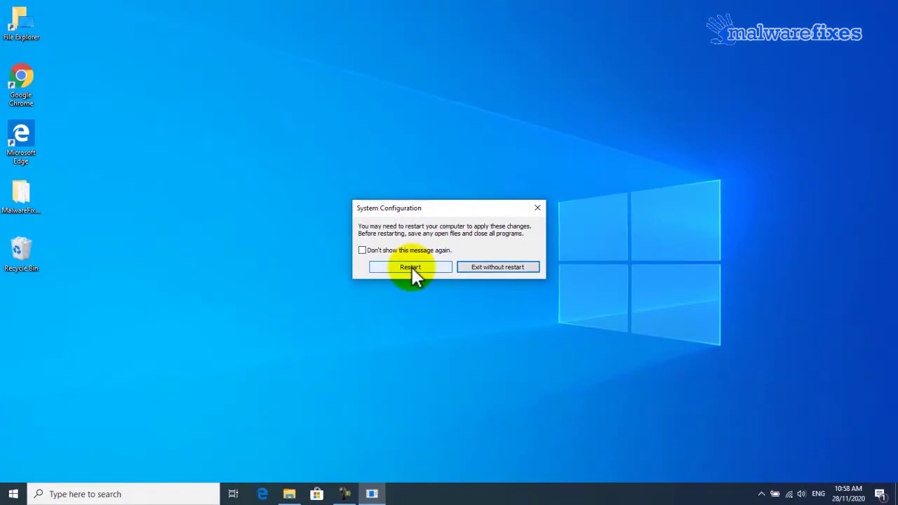
{"action": "left_click", "coordinate": [410, 266]}
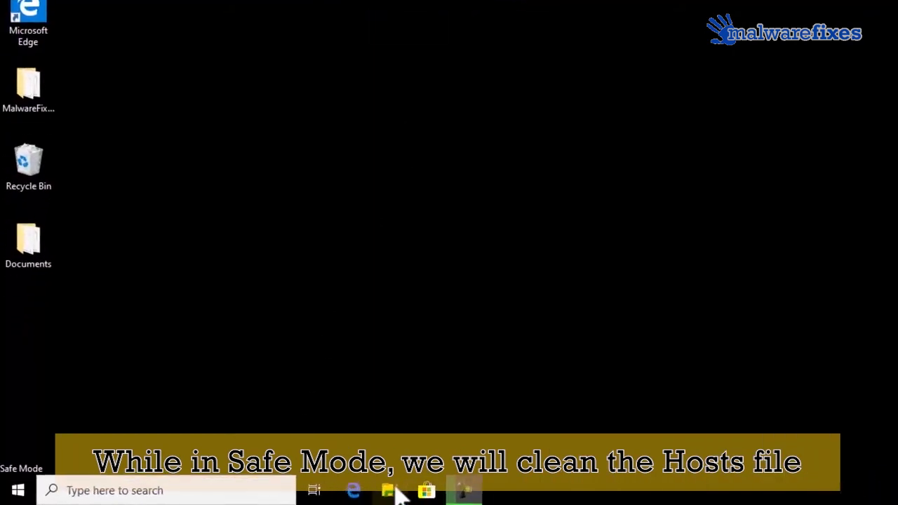
Step: Open File Explorer and browse to the folder C:\Windows\System32\drivers\etc
{"action": "left_click", "coordinate": [389, 491]}
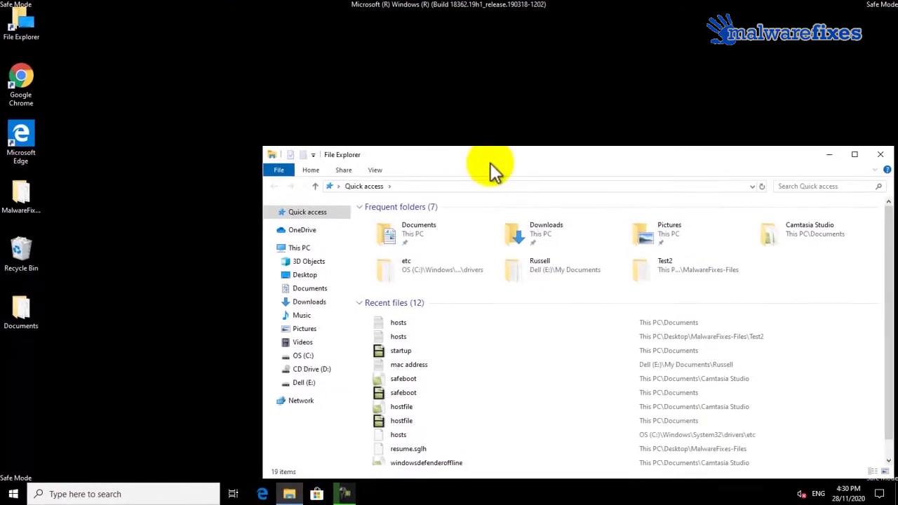
{"action": "left_click_drag", "start_coordinate": [490, 162], "coordinate": [343, 85]}
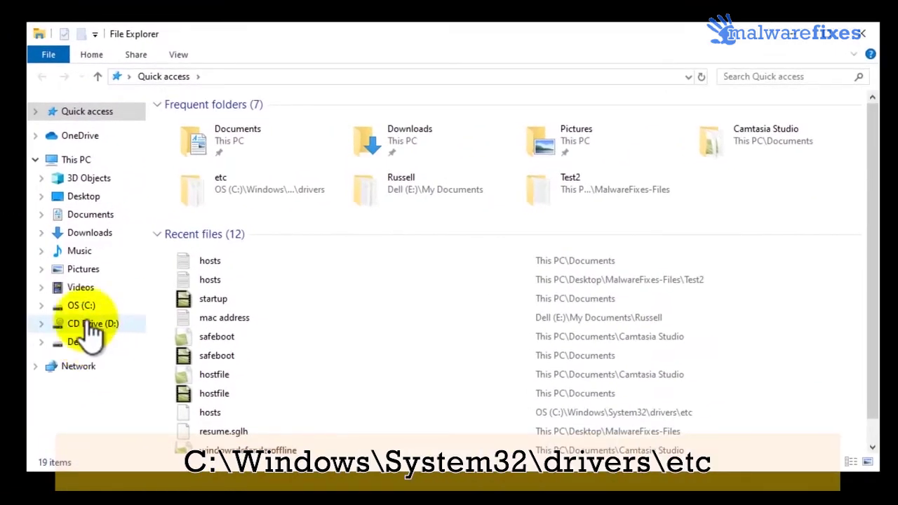
{"action": "left_click", "coordinate": [82, 310]}
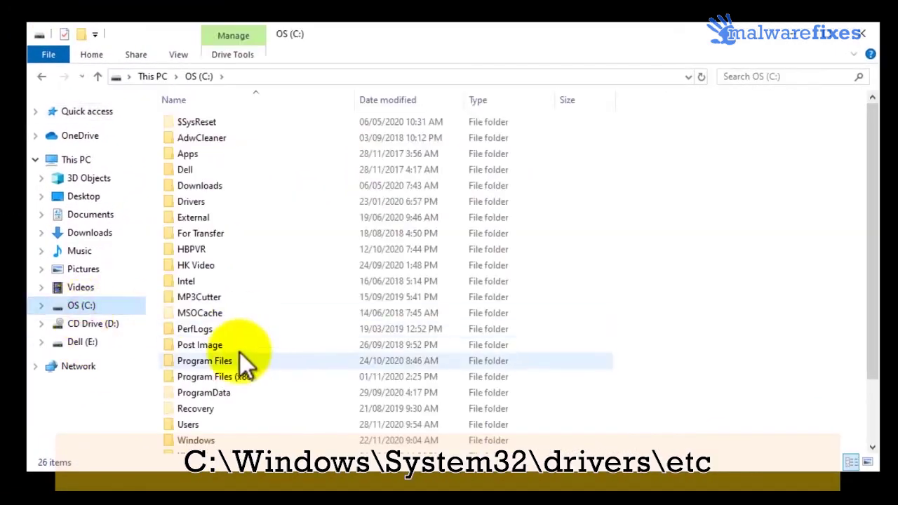
{"action": "scroll", "coordinate": [238, 354], "scroll_direction": "down", "scroll_amount": 2}
{"action": "double_click", "coordinate": [204, 368]}
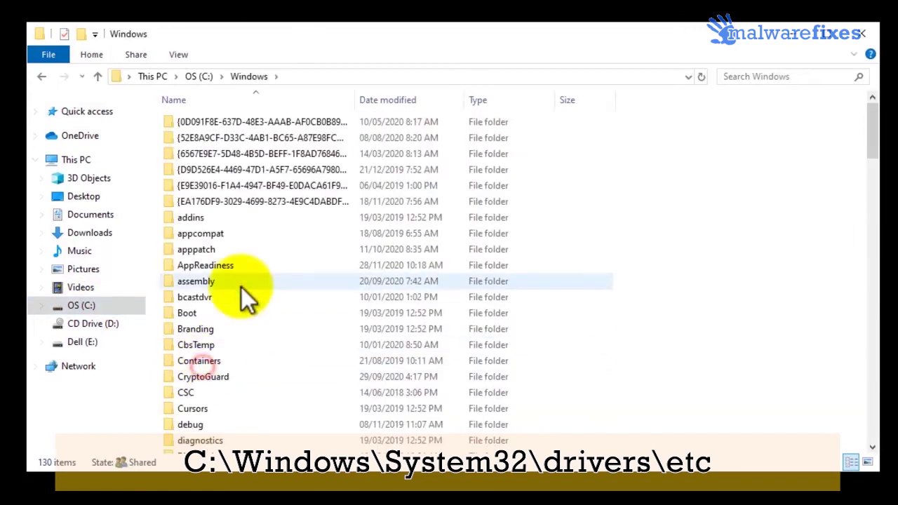
{"action": "scroll", "coordinate": [241, 284], "scroll_direction": "down", "scroll_amount": 20}
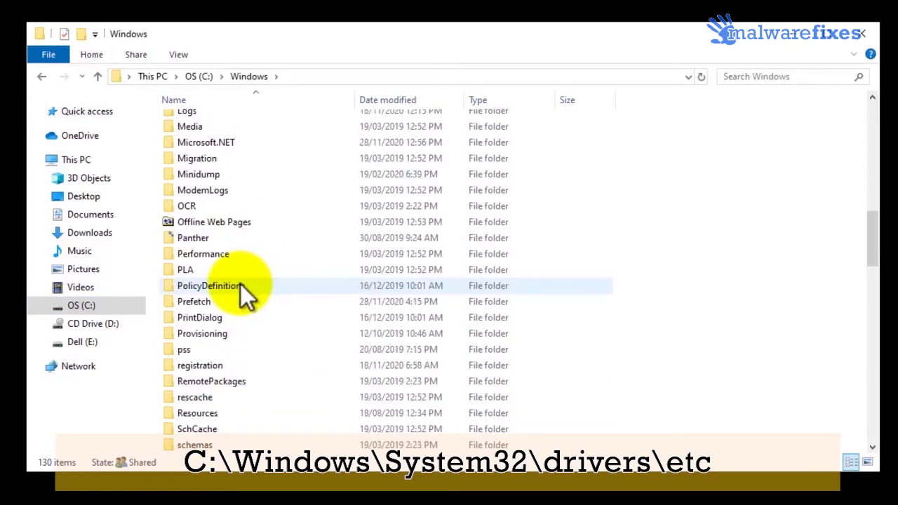
{"action": "left_click", "coordinate": [211, 382]}
{"action": "double_click", "coordinate": [210, 382]}
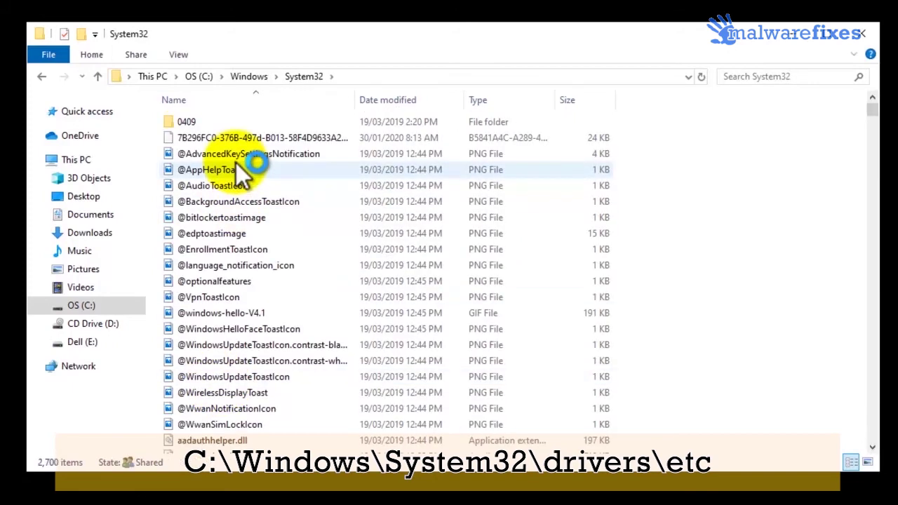
{"action": "scroll", "coordinate": [235, 163], "scroll_direction": "down", "scroll_amount": 7}
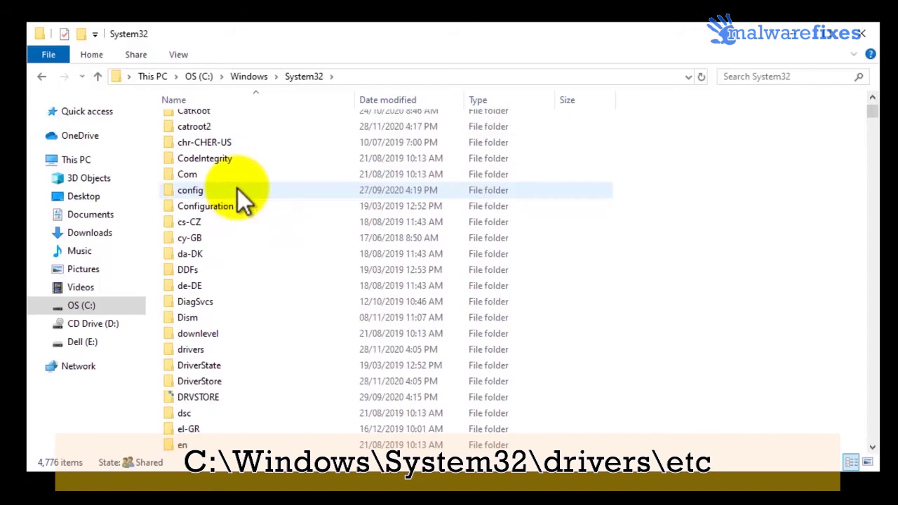
{"action": "left_click", "coordinate": [198, 349]}
{"action": "double_click", "coordinate": [198, 349]}
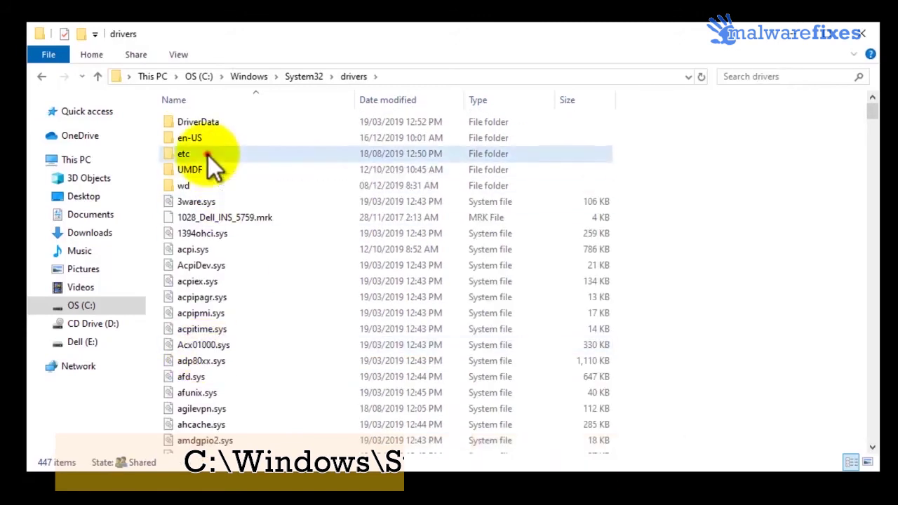
{"action": "double_click", "coordinate": [184, 154]}
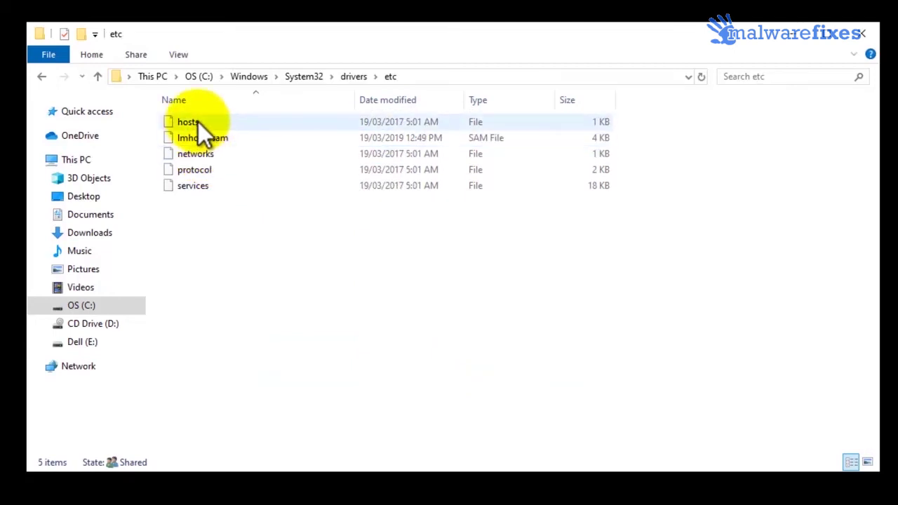
Step: Open the hosts file from the etc folder in Notepad
{"action": "left_click", "coordinate": [198, 121]}
{"action": "double_click", "coordinate": [198, 121]}
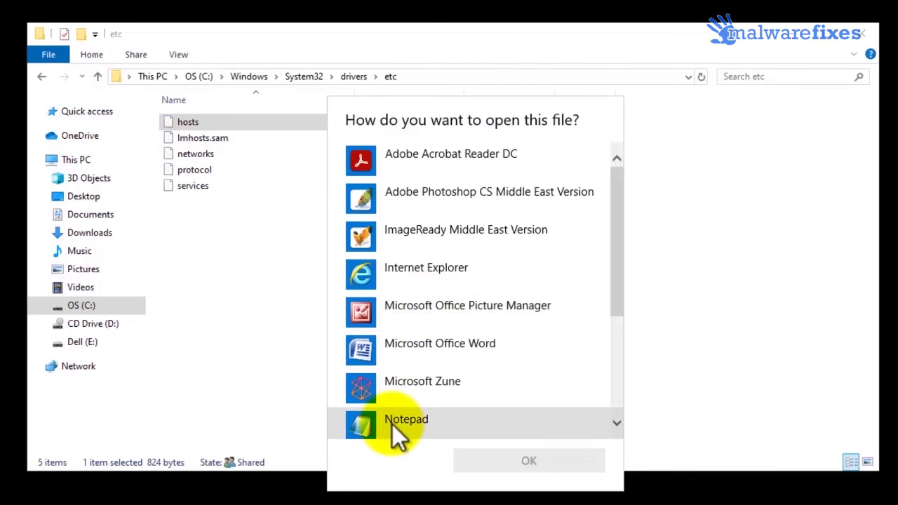
{"action": "double_click", "coordinate": [392, 424]}
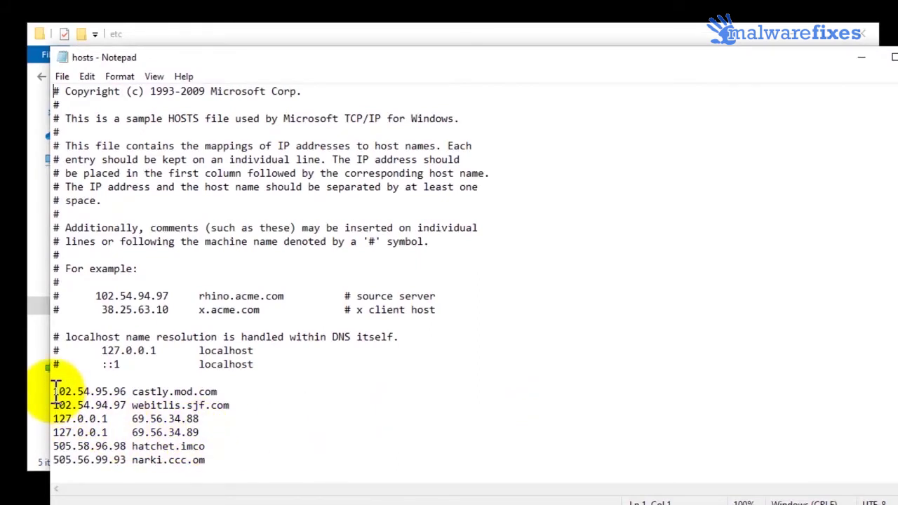
Step: Delete all uncommented entries from castly.mod.com through narki.ccc.om below the localhost lines, and save the hosts file
{"action": "left_click_drag", "start_coordinate": [53, 391], "coordinate": [237, 465]}
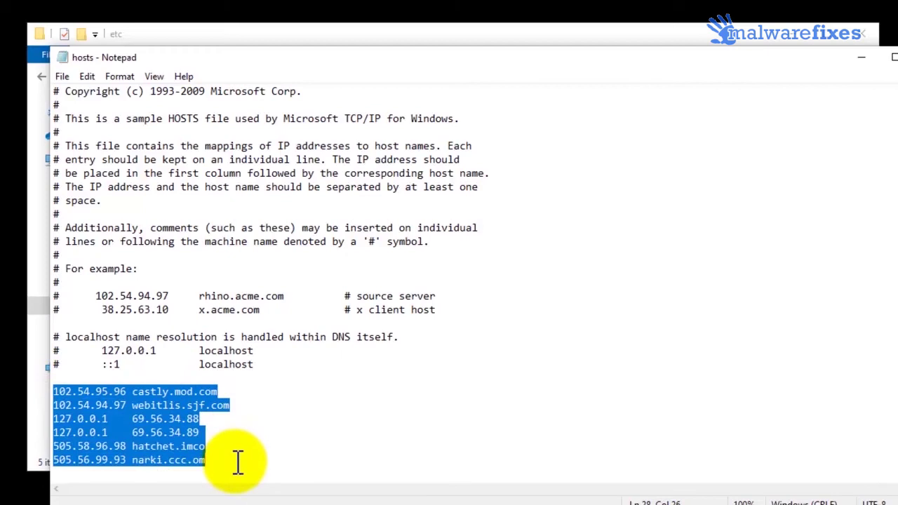
{"action": "right_click", "coordinate": [176, 431]}
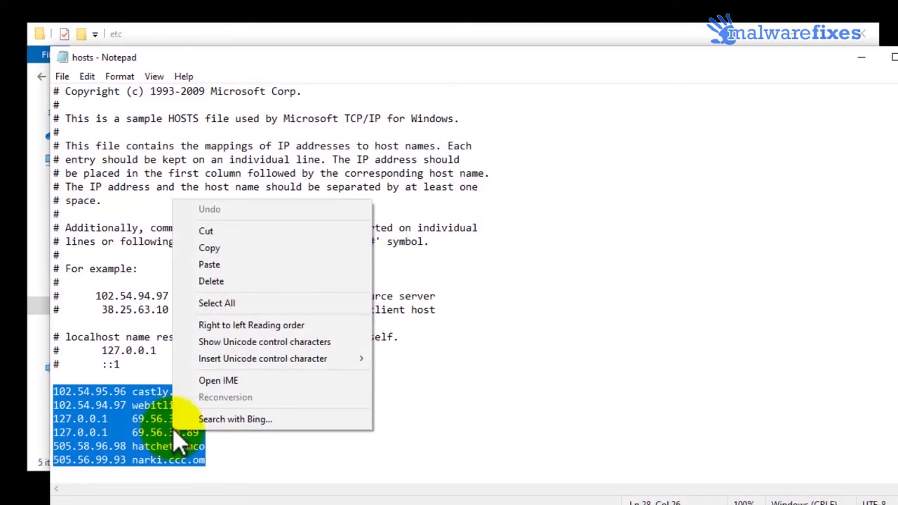
{"action": "left_click", "coordinate": [199, 282]}
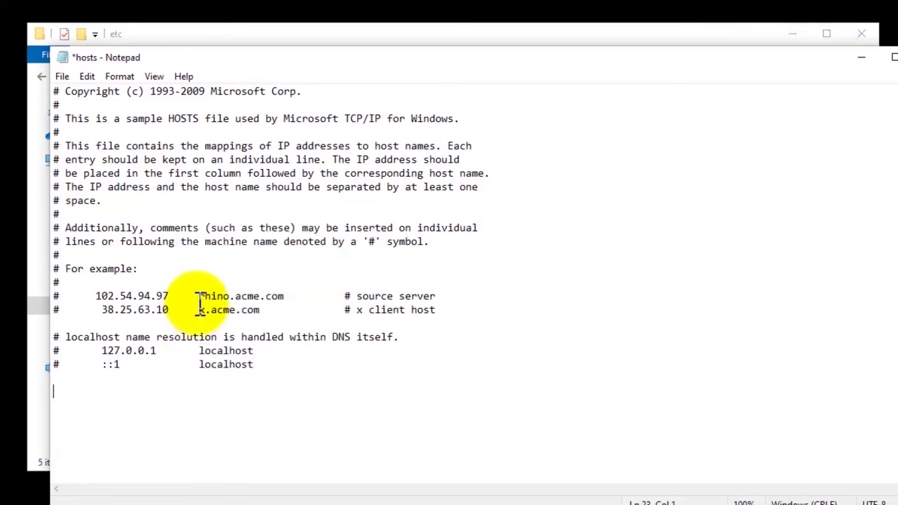
{"action": "left_click", "coordinate": [66, 83]}
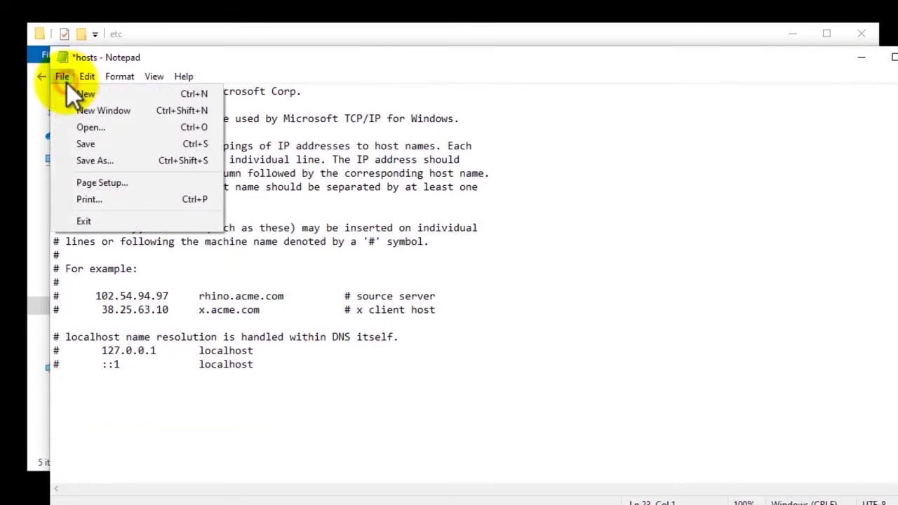
{"action": "left_click", "coordinate": [95, 146]}
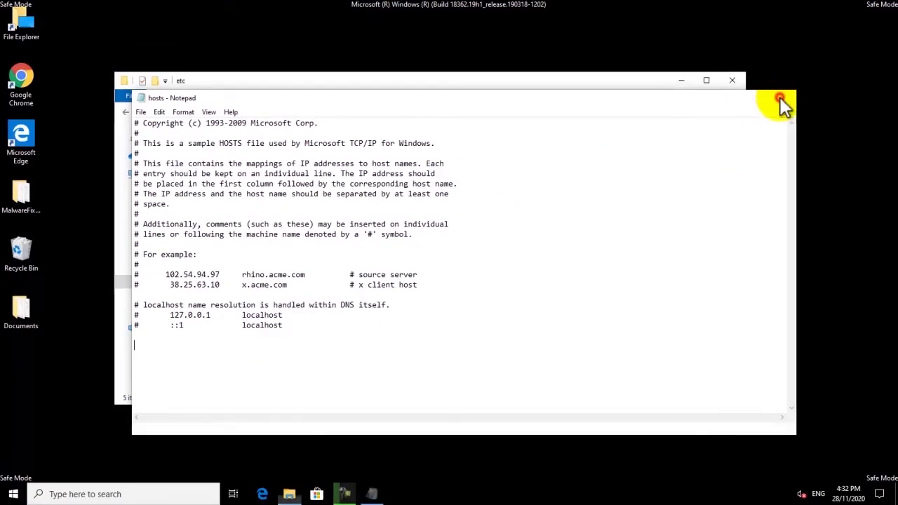
Step: Close the hosts file and the etc folder window, then open the user's Startup folder by running shell:startup
{"action": "left_click", "coordinate": [781, 99]}
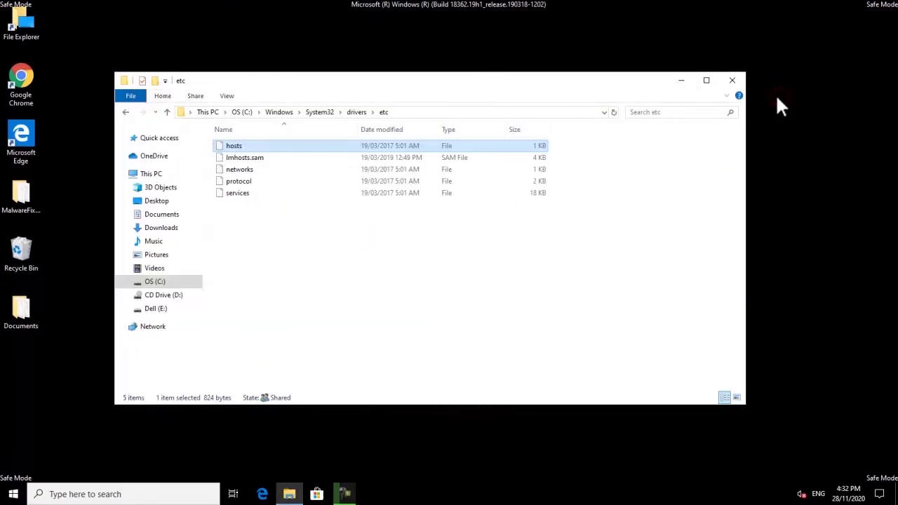
{"action": "left_click", "coordinate": [734, 82]}
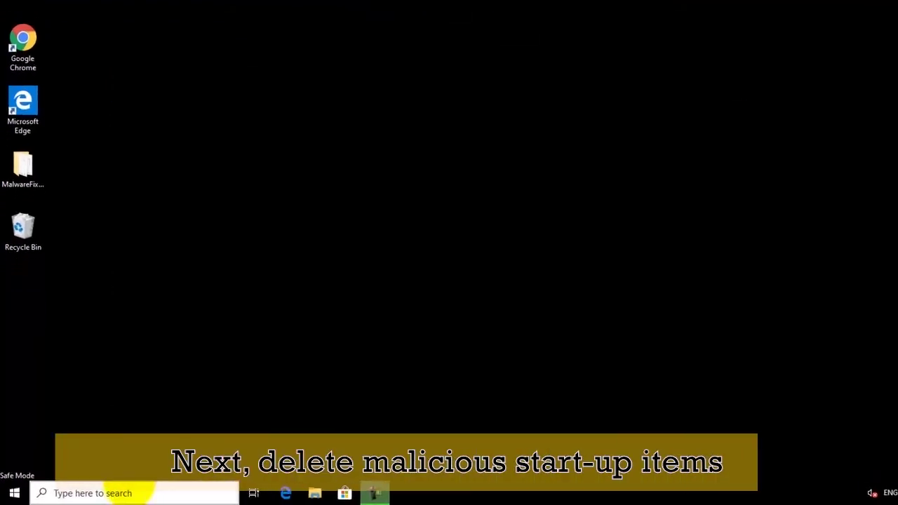
{"action": "left_click", "coordinate": [136, 491]}
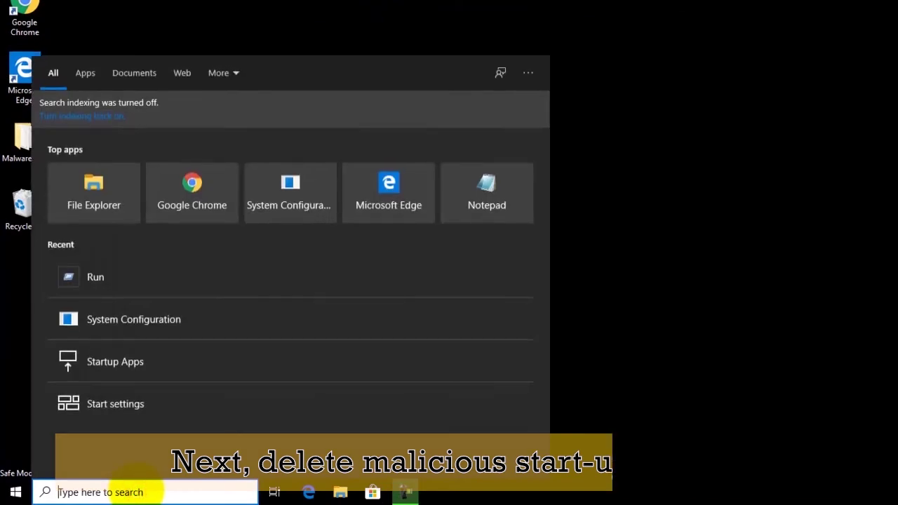
{"action": "type", "text": "run"}
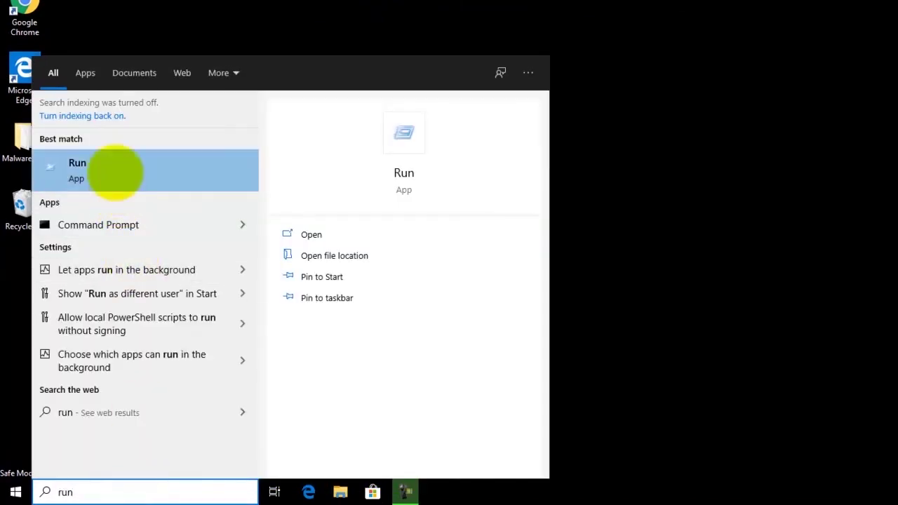
{"action": "left_click", "coordinate": [112, 171]}
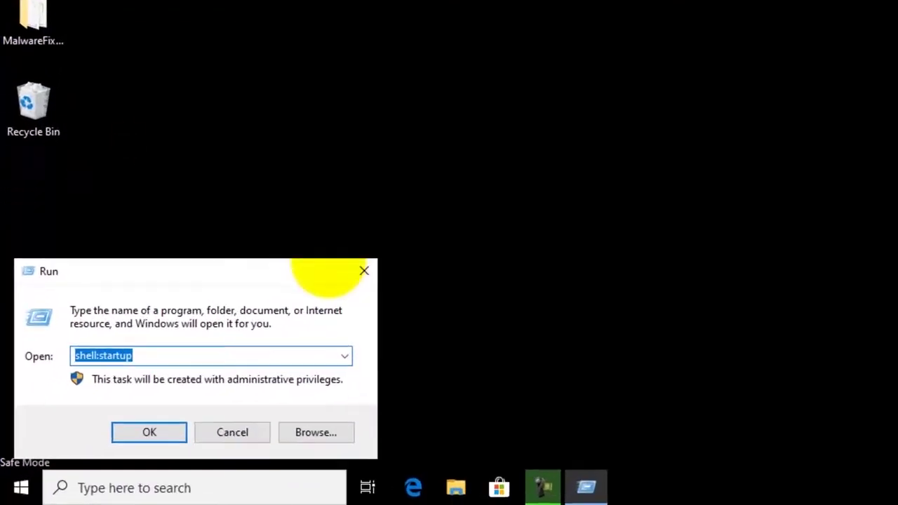
{"action": "left_click", "coordinate": [185, 347]}
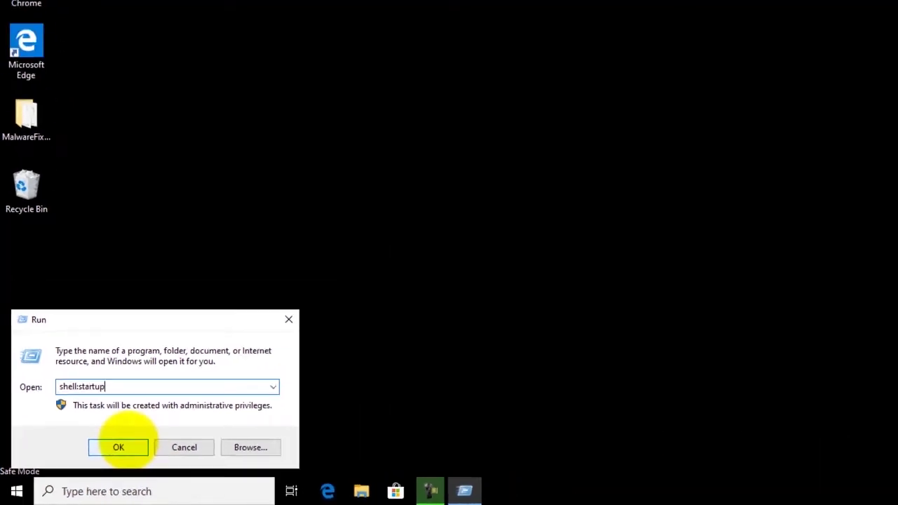
{"action": "left_click", "coordinate": [119, 446]}
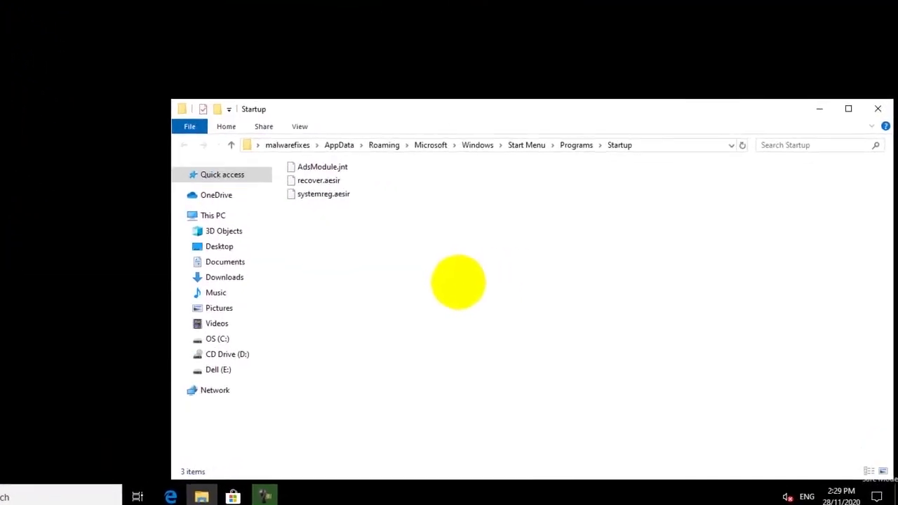
Step: Delete AdsModule.jnt, recover.aesir and systemreg.aesir from the Startup folder, and close its window
{"action": "left_click", "coordinate": [263, 129]}
{"action": "left_click", "coordinate": [270, 143], "text": "ctrl"}
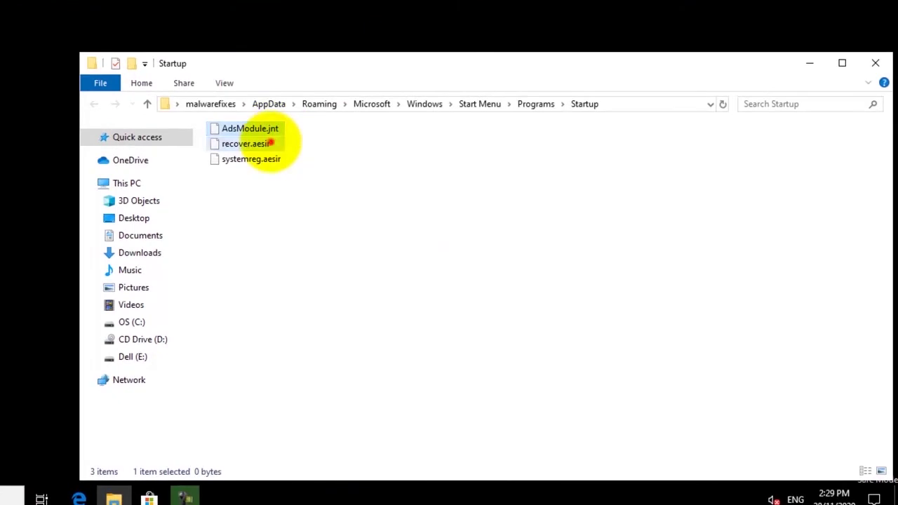
{"action": "left_click", "coordinate": [270, 158], "text": "ctrl"}
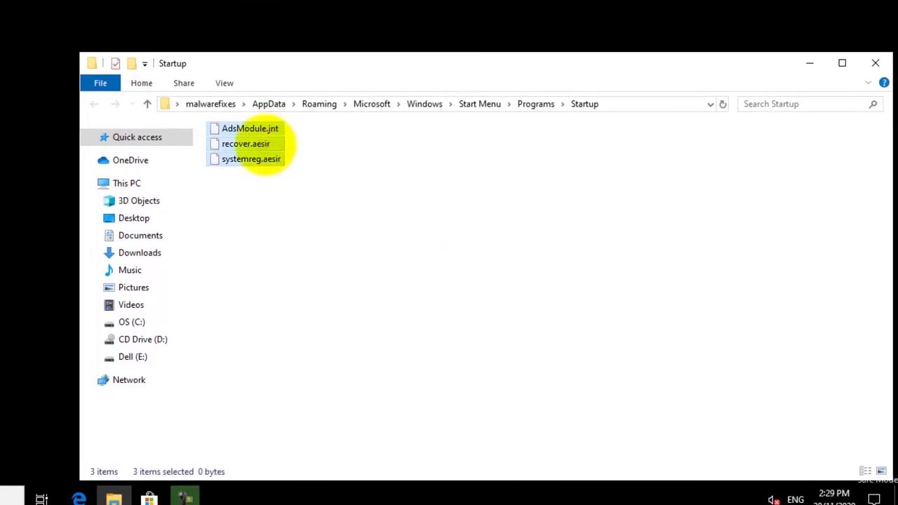
{"action": "right_click", "coordinate": [266, 145]}
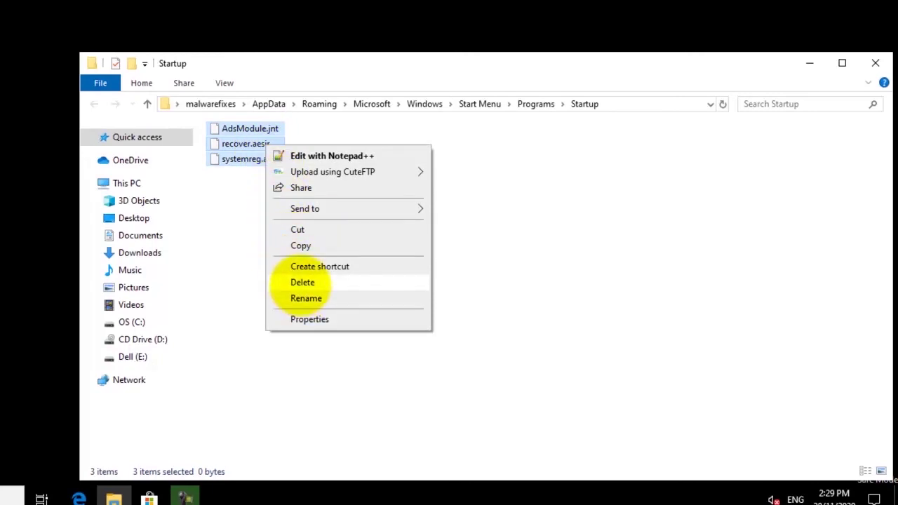
{"action": "left_click", "coordinate": [302, 282]}
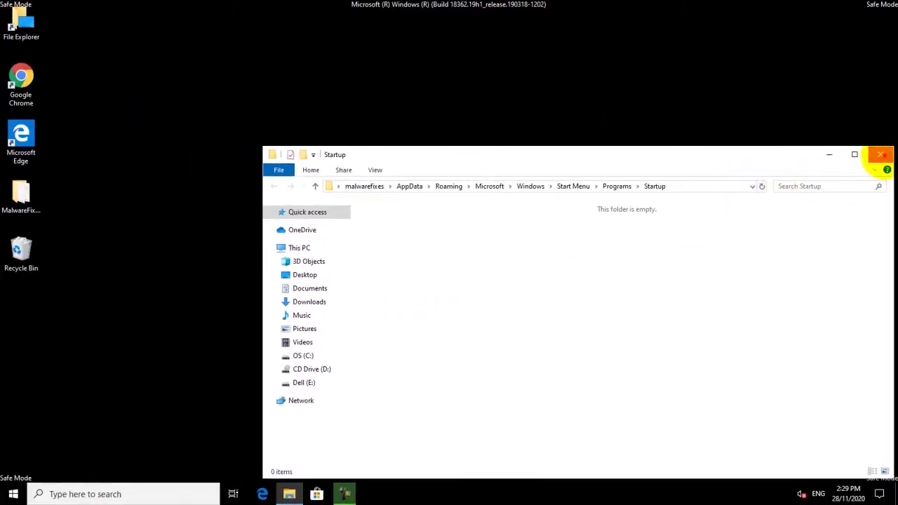
{"action": "left_click", "coordinate": [880, 154]}
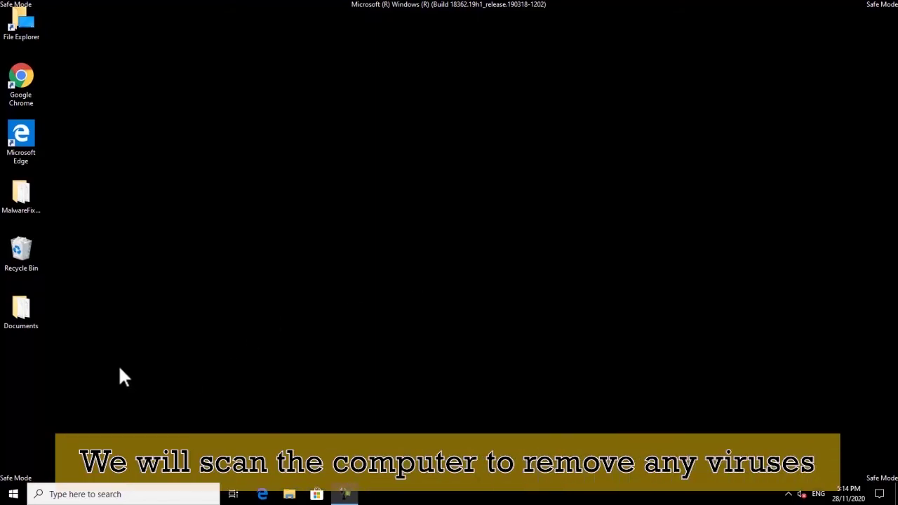
Step: Launch Malwarebytes and start a scan of the computer
{"action": "left_click", "coordinate": [13, 494]}
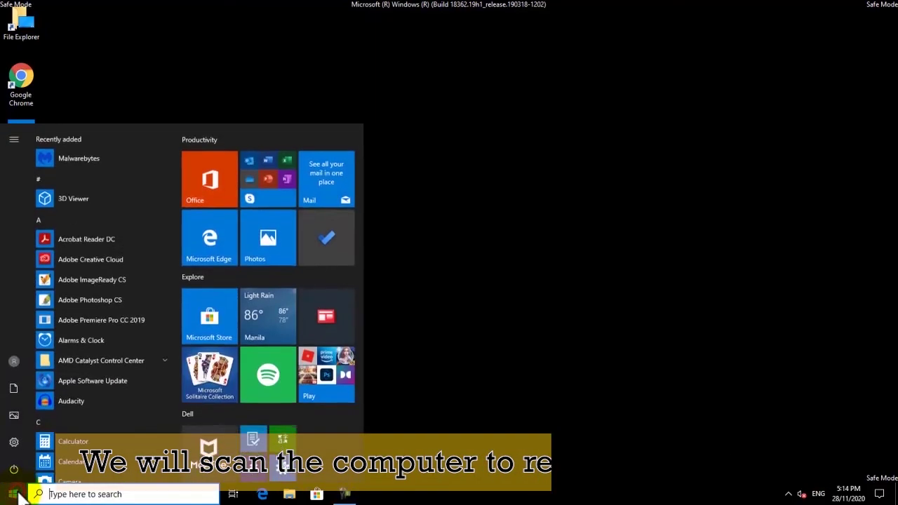
{"action": "left_click", "coordinate": [88, 160]}
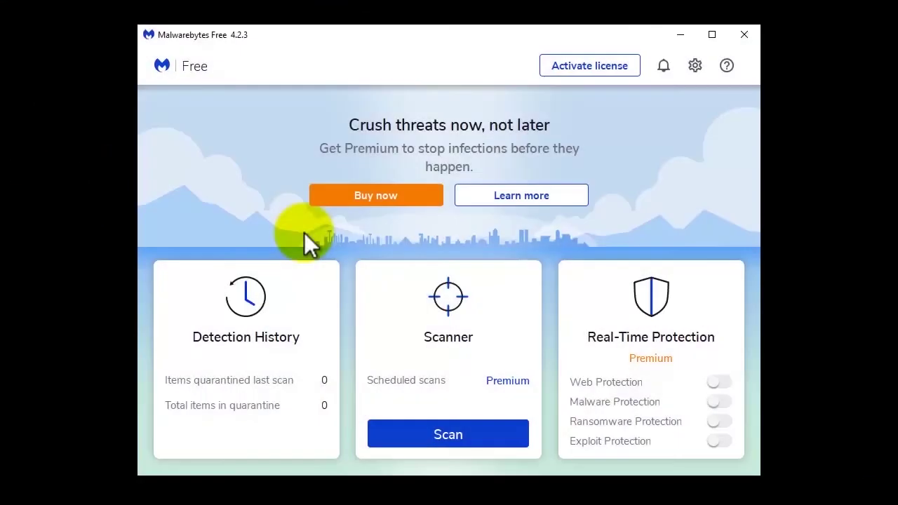
{"action": "left_click", "coordinate": [443, 436]}
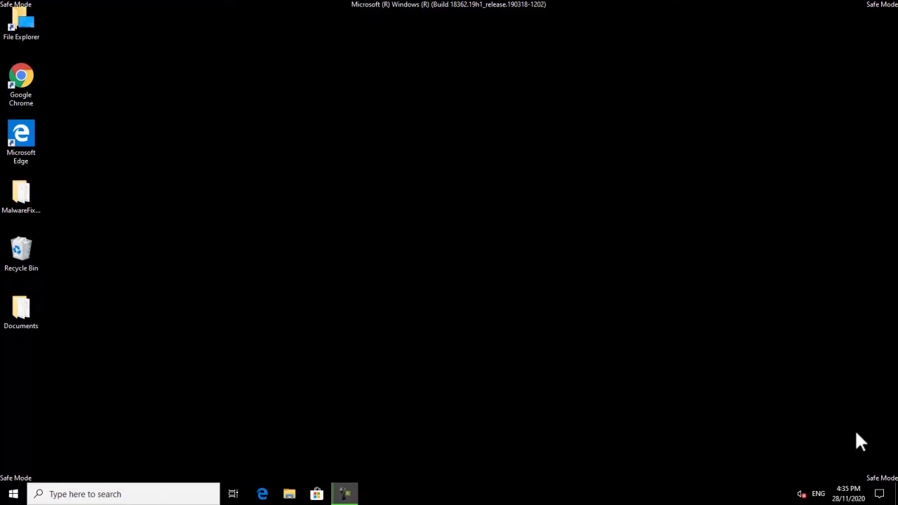
Step: Search Windows for msconfig and open System Configuration
{"action": "left_click", "coordinate": [138, 496]}
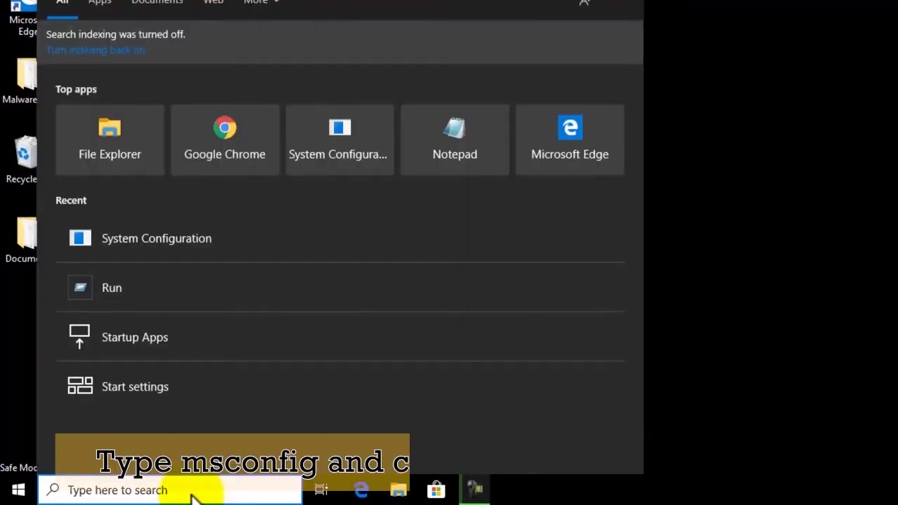
{"action": "type", "text": "msconfig"}
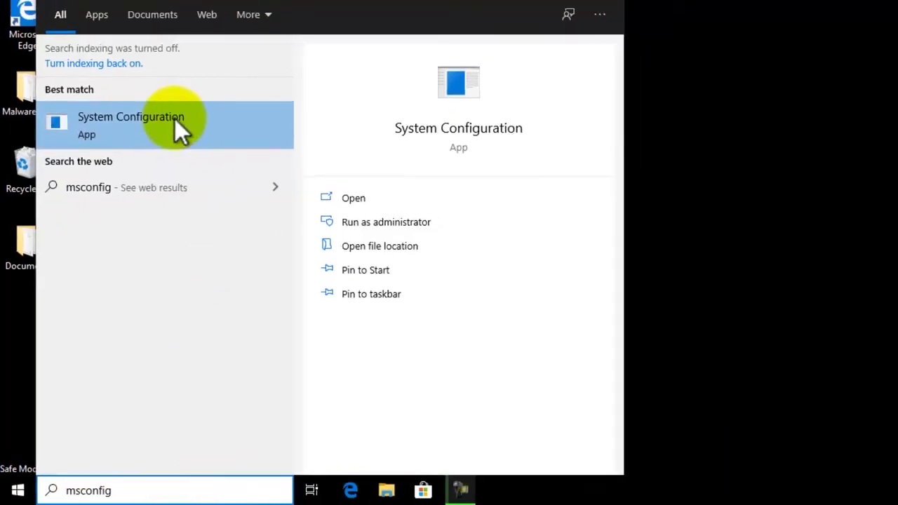
{"action": "left_click", "coordinate": [181, 120]}
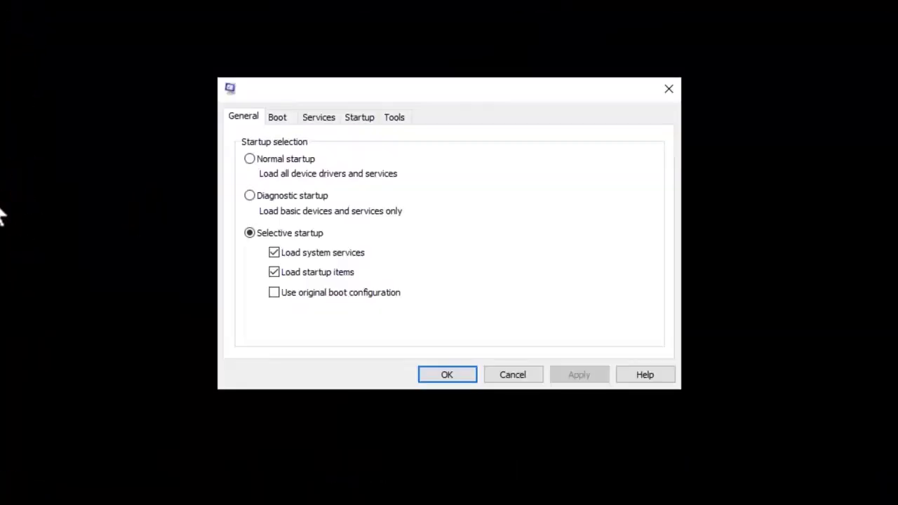
Step: Disable Safe boot in the boot options, apply the change, and restart the computer
{"action": "left_click", "coordinate": [277, 118]}
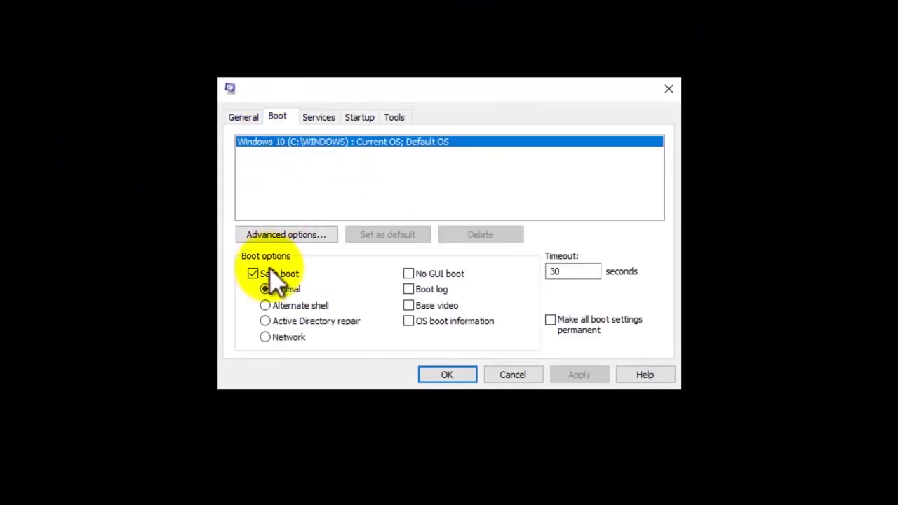
{"action": "left_click", "coordinate": [253, 275]}
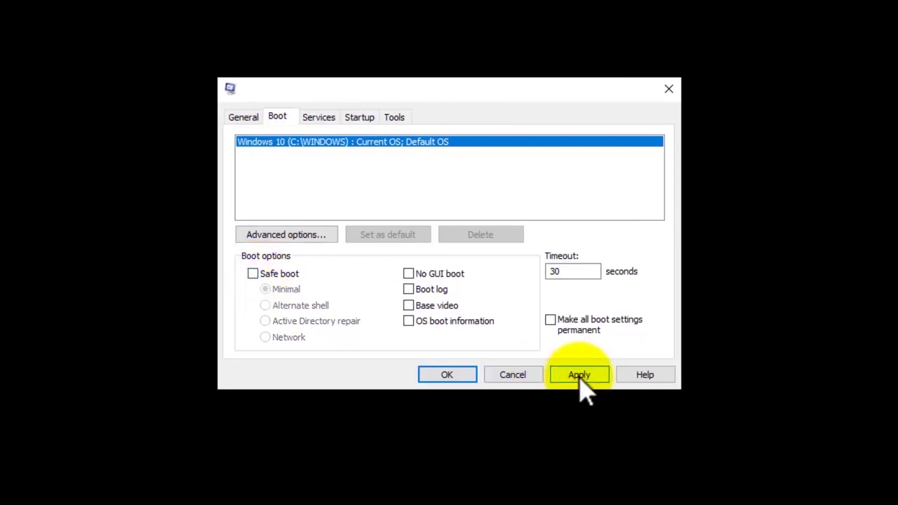
{"action": "left_click", "coordinate": [579, 375]}
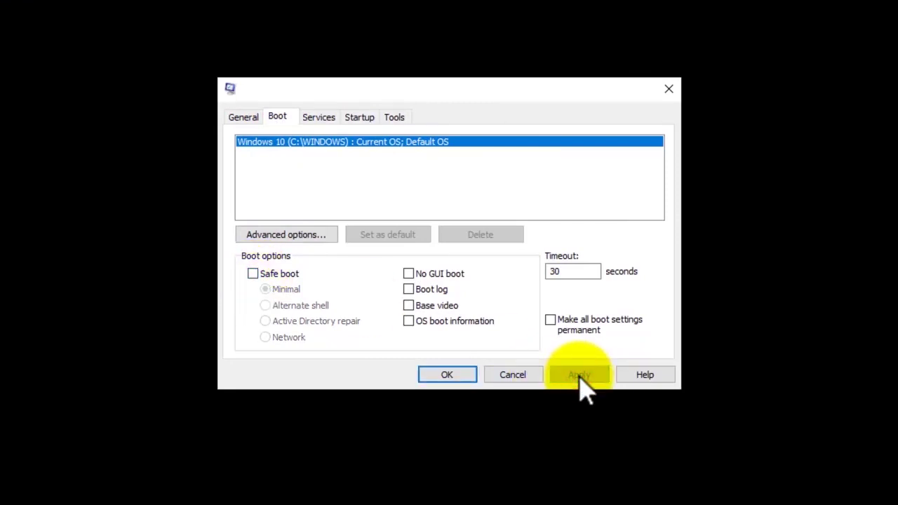
{"action": "left_click", "coordinate": [449, 375]}
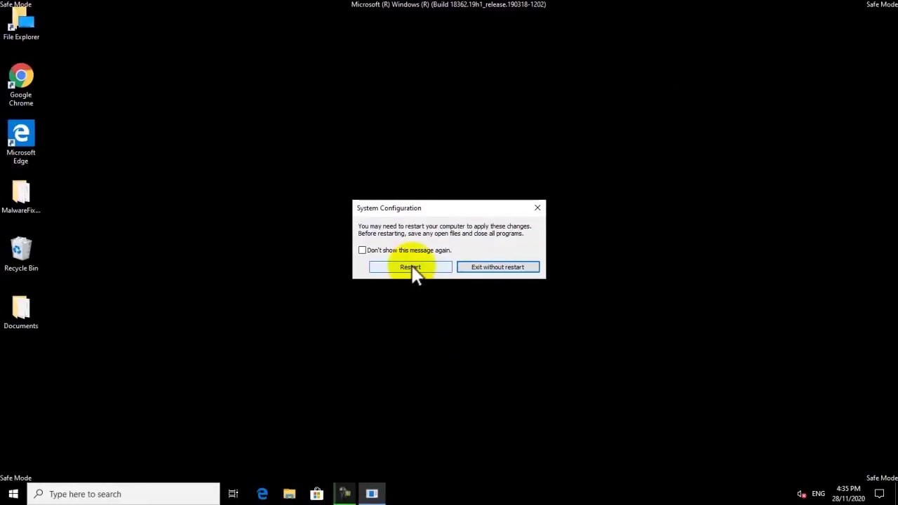
{"action": "left_click", "coordinate": [412, 268]}
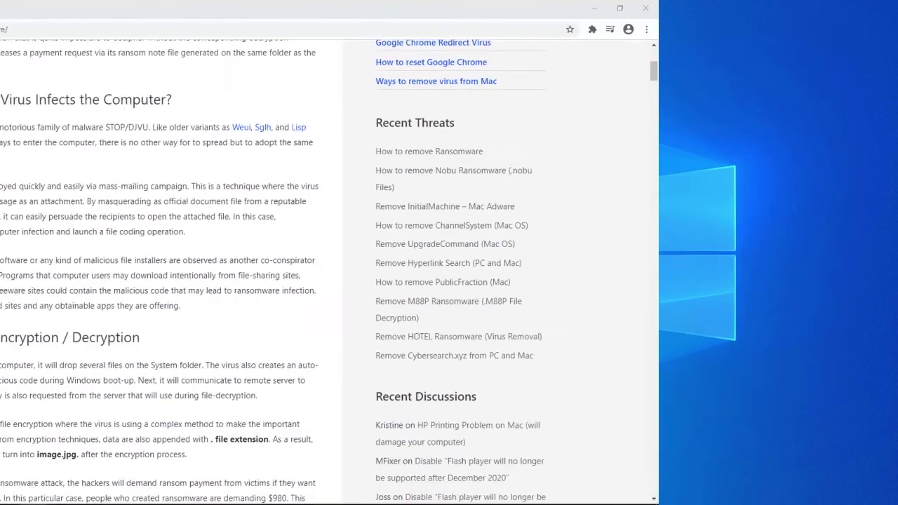
Step: Review the malwarefixes.com ransomware removal guide, from the Safe Mode and scanning stages to the Emsisoft, Previous Version and ShadowExplorer recovery options
{"action": "scroll", "coordinate": [9, 323], "scroll_direction": "down", "scroll_amount": 15}
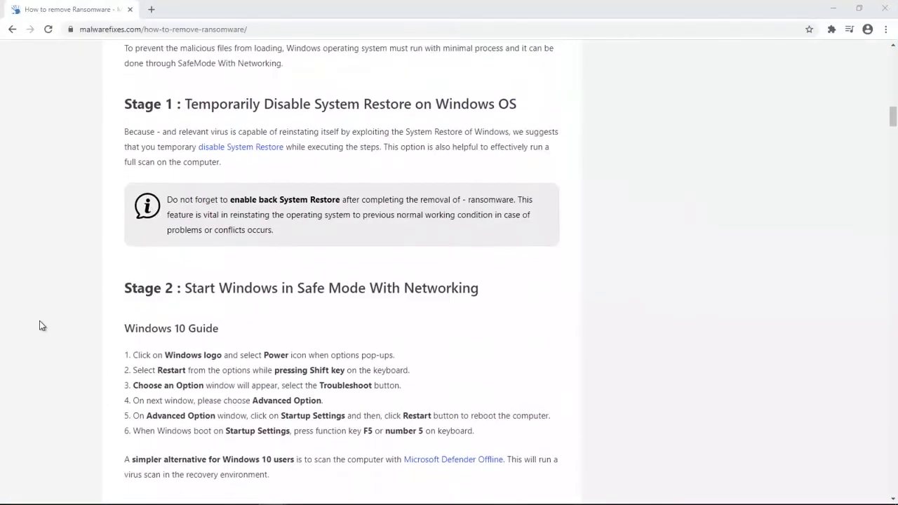
{"action": "scroll", "coordinate": [41, 325], "scroll_direction": "down", "scroll_amount": 20}
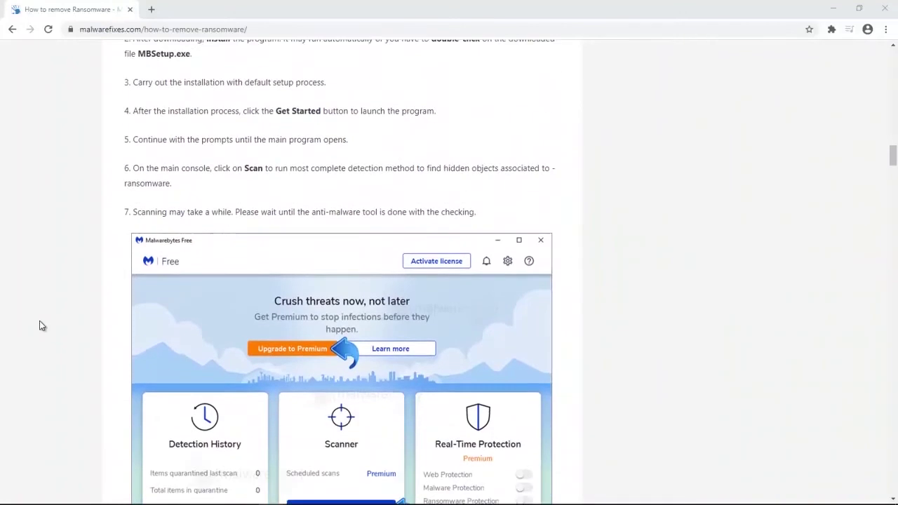
{"action": "scroll", "coordinate": [40, 321], "scroll_direction": "down", "scroll_amount": 10}
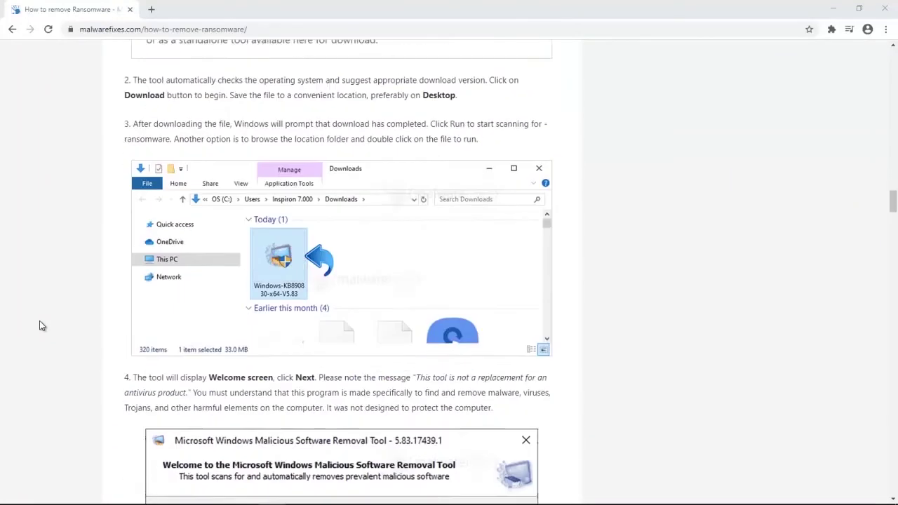
{"action": "scroll", "coordinate": [39, 325], "scroll_direction": "down", "scroll_amount": 11}
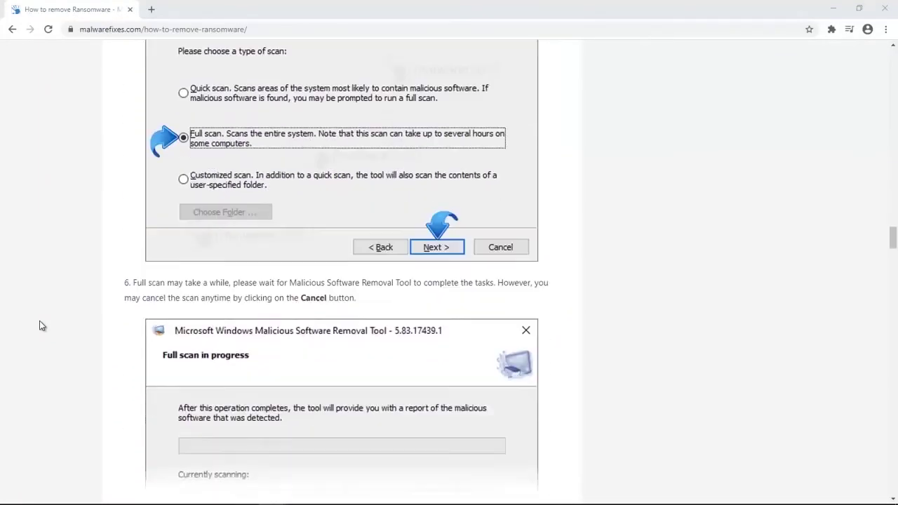
{"action": "scroll", "coordinate": [40, 324], "scroll_direction": "down", "scroll_amount": 1}
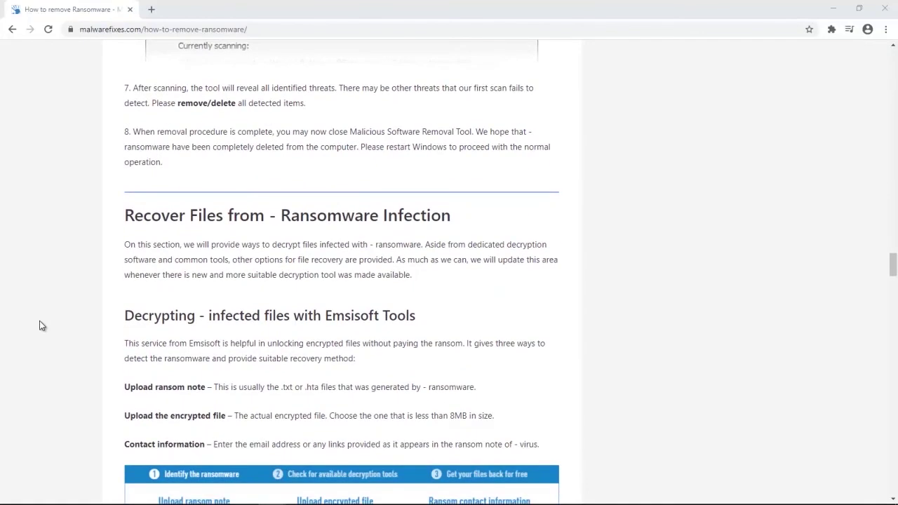
{"action": "scroll", "coordinate": [39, 325], "scroll_direction": "down", "scroll_amount": 2}
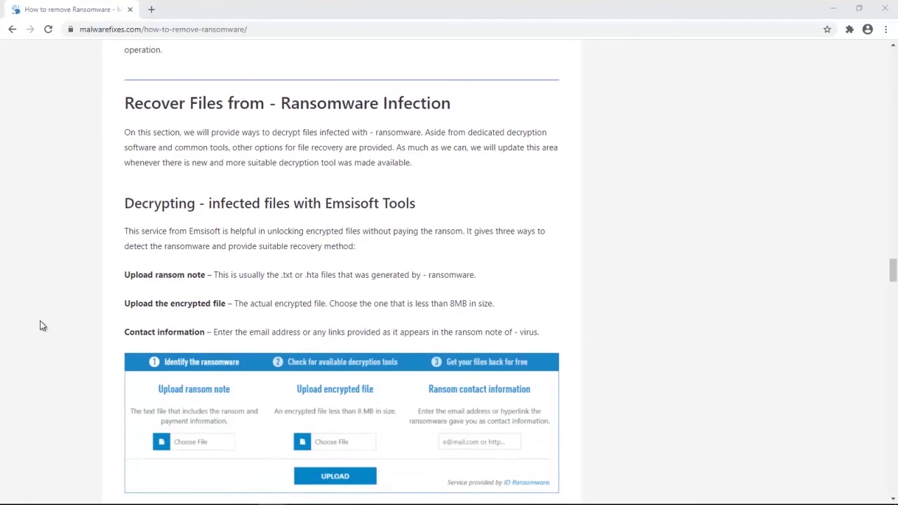
{"action": "scroll", "coordinate": [40, 325], "scroll_direction": "down", "scroll_amount": 7}
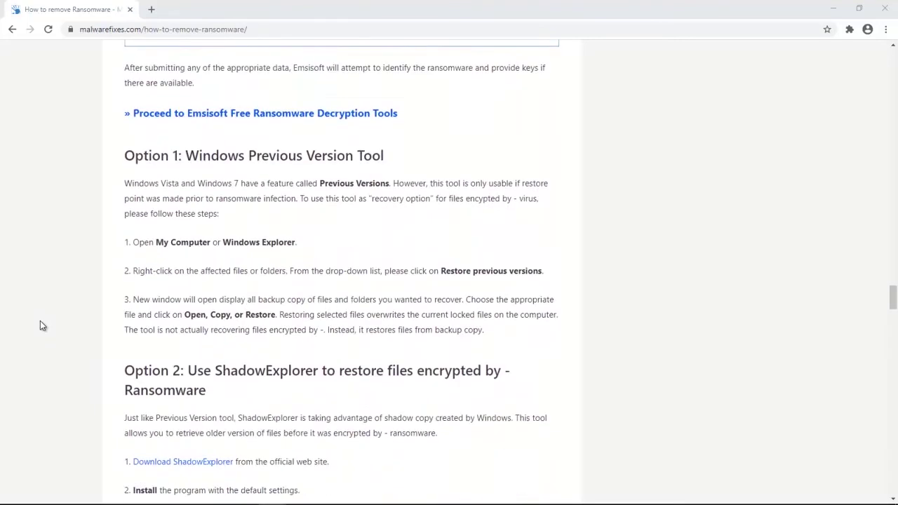
{"action": "scroll", "coordinate": [39, 325], "scroll_direction": "down", "scroll_amount": 1}
{"action": "scroll", "coordinate": [40, 324], "scroll_direction": "up", "scroll_amount": 1}
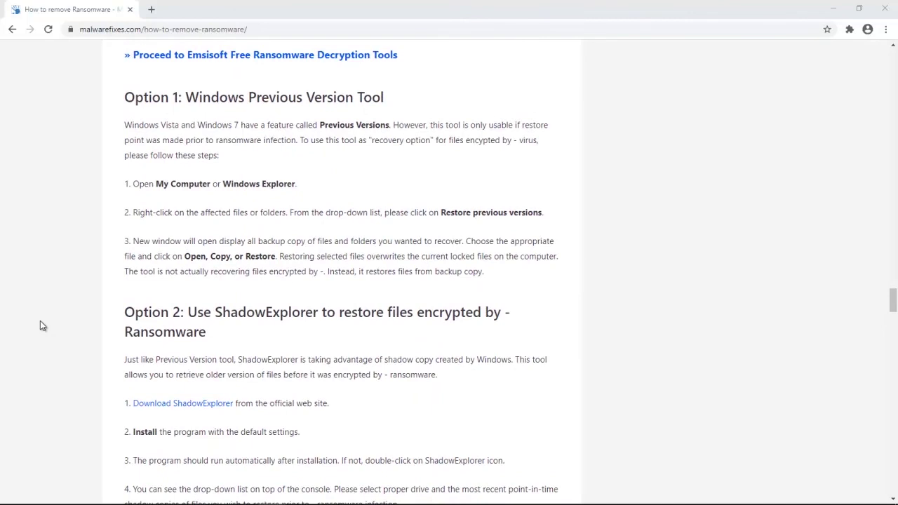
{"action": "scroll", "coordinate": [40, 325], "scroll_direction": "down", "scroll_amount": 3}
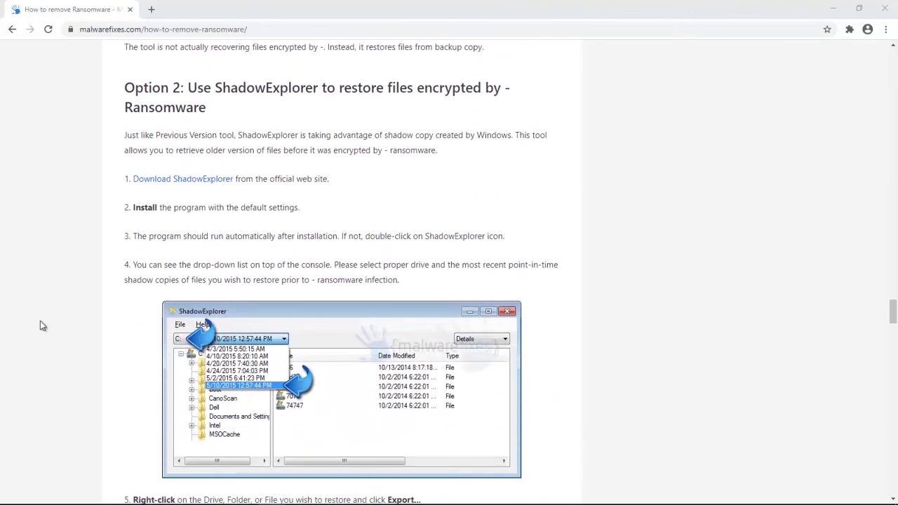